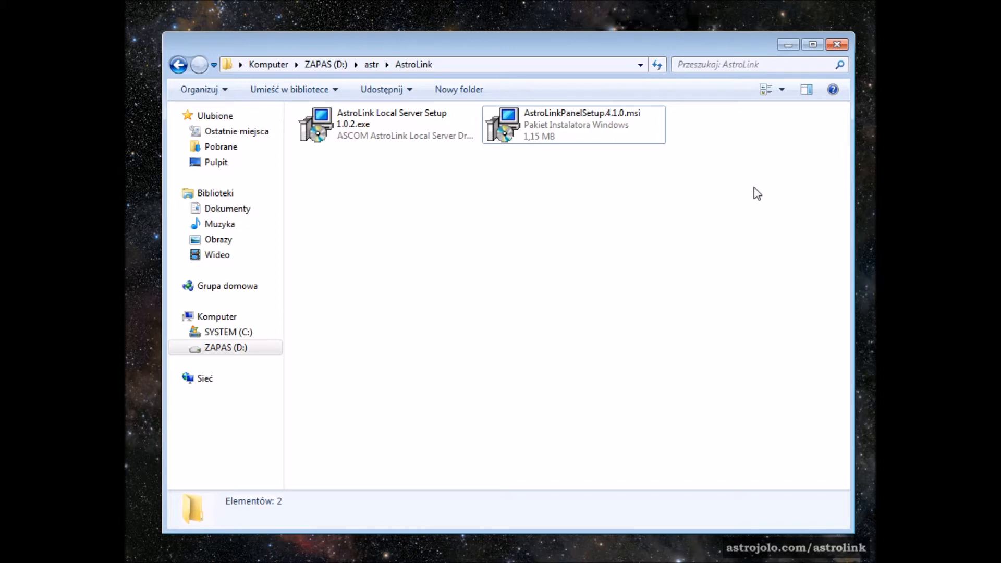
Minimize the installer folder window and open the AstroLink 4 mini control panel
click(788, 45)
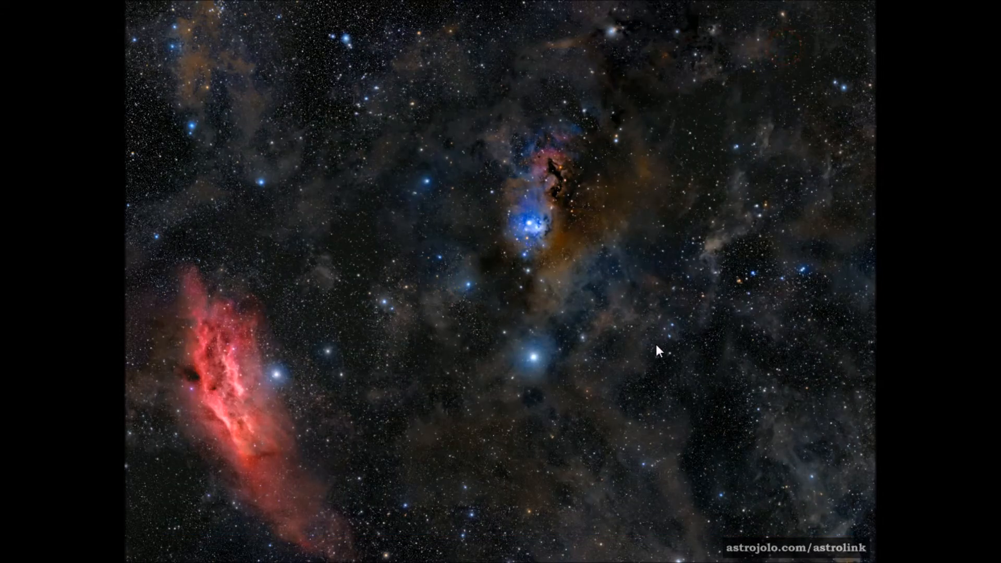
click(463, 562)
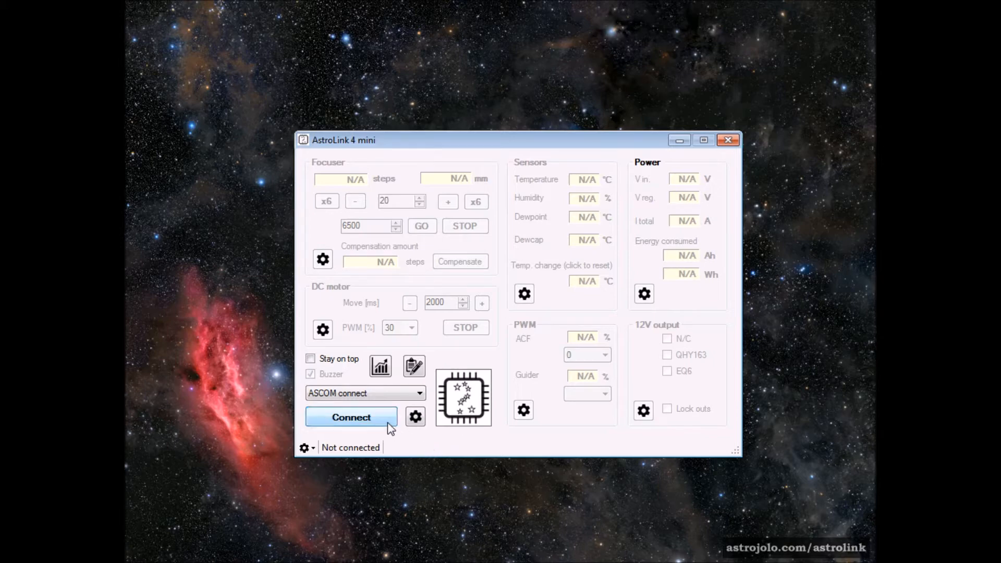
Try the DIRECT connect mode and view its COM port settings without saving them
click(418, 396)
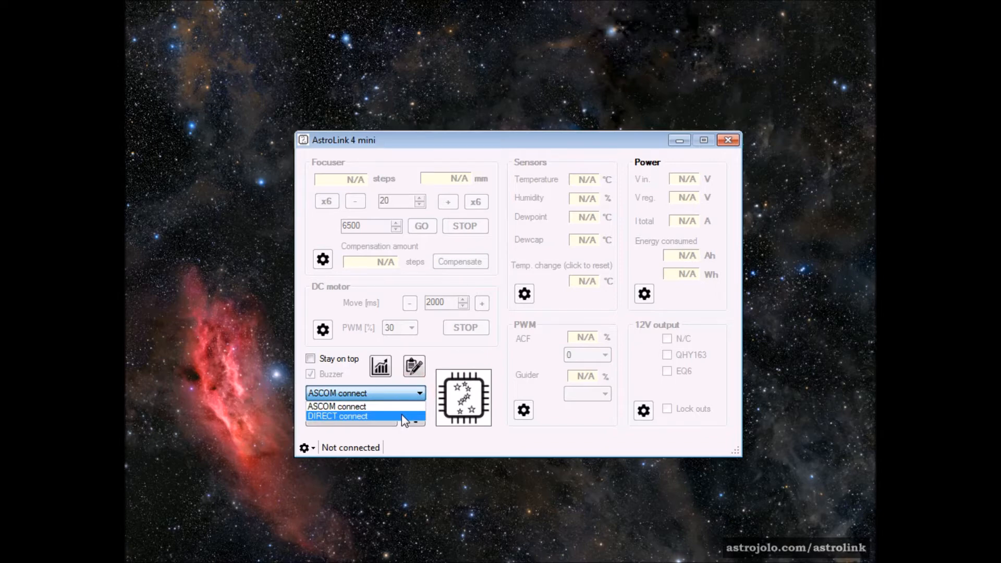
click(404, 416)
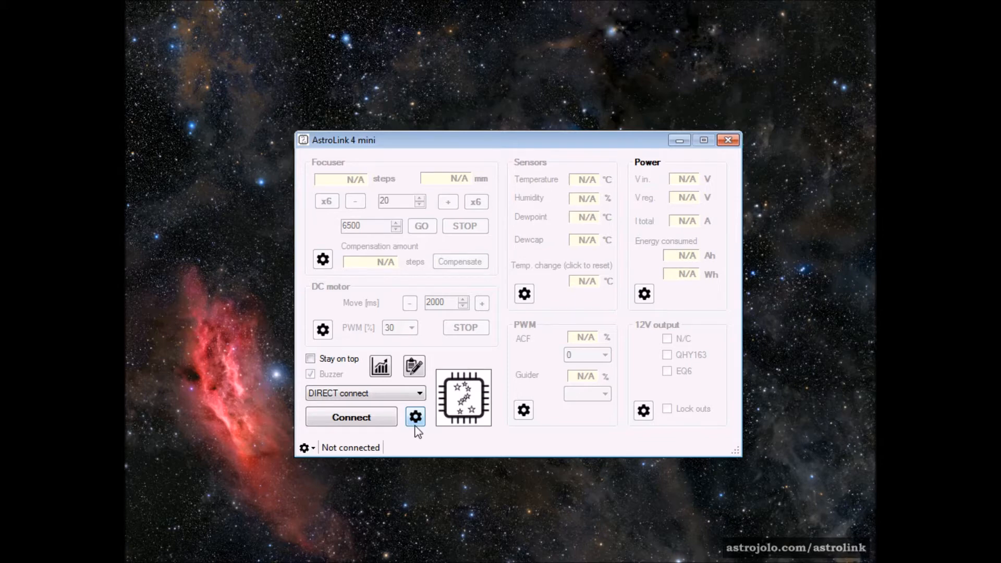
click(415, 419)
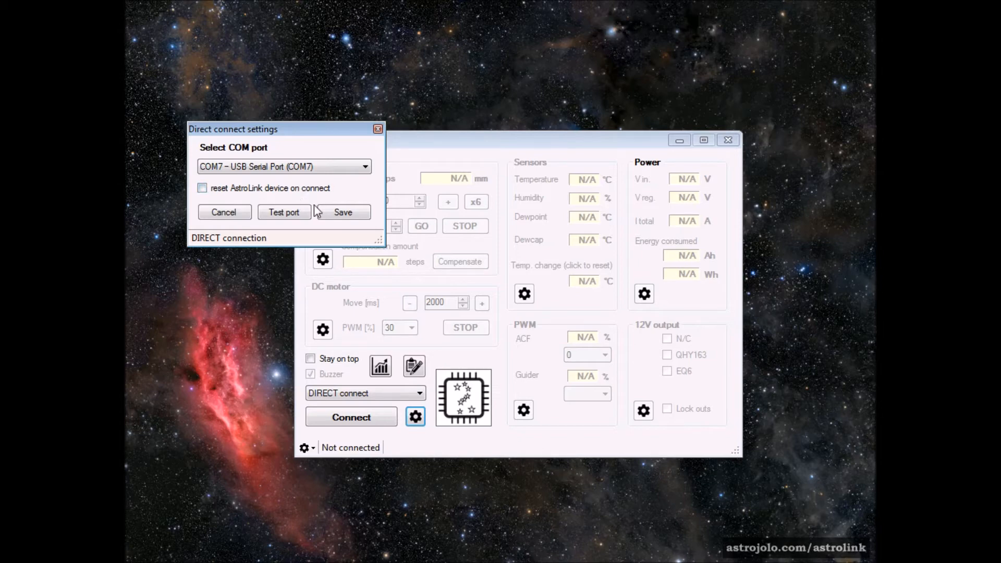
click(224, 212)
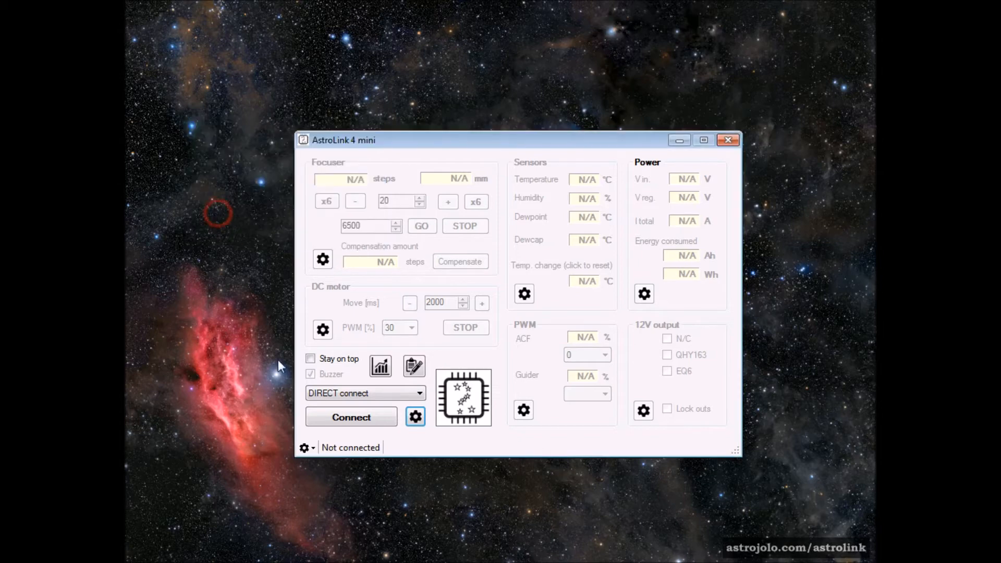
Set the connection mode to ASCOM connect and choose AstroLink4m Focuser as the focuser driver
click(336, 392)
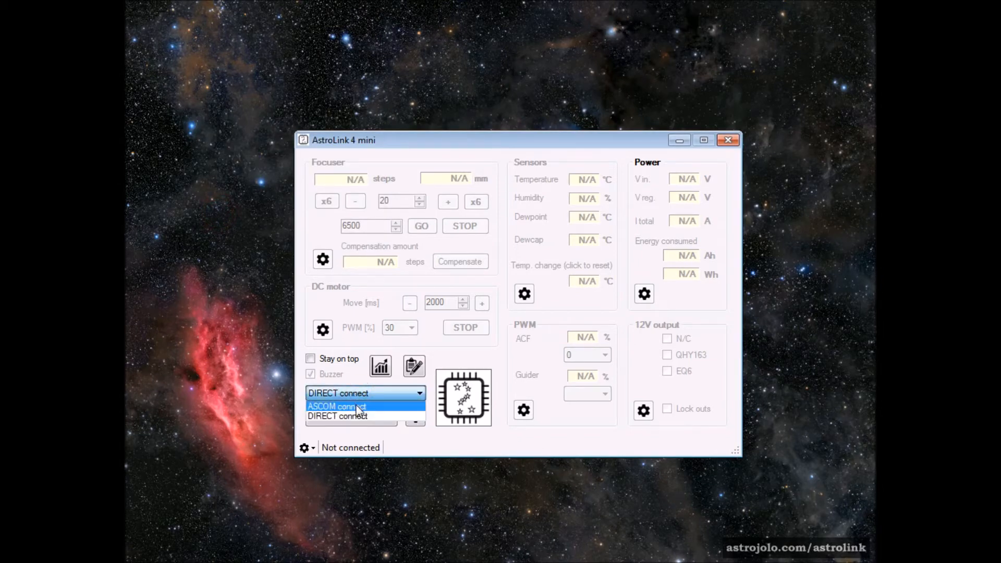
click(357, 407)
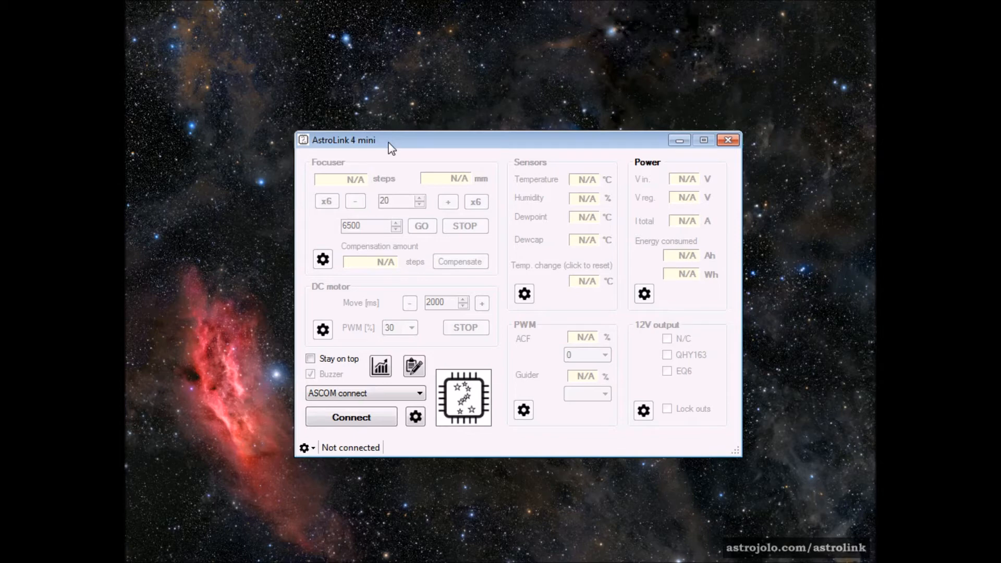
click(416, 417)
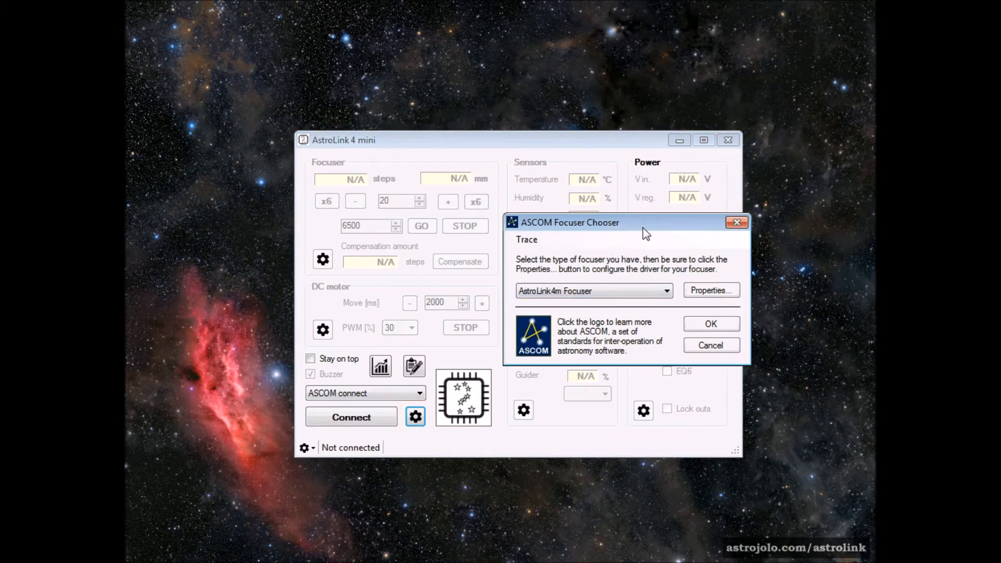
click(653, 290)
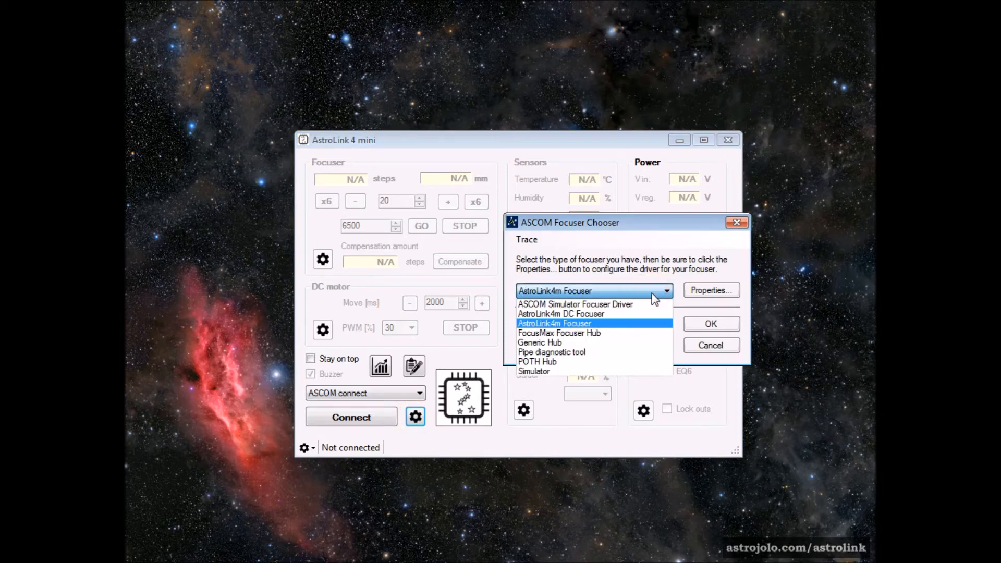
click(642, 324)
In the focuser driver's properties, select the COM7 USB Serial Port, test the port and save the connection setup
click(712, 291)
drag(218, 9, 396, 133)
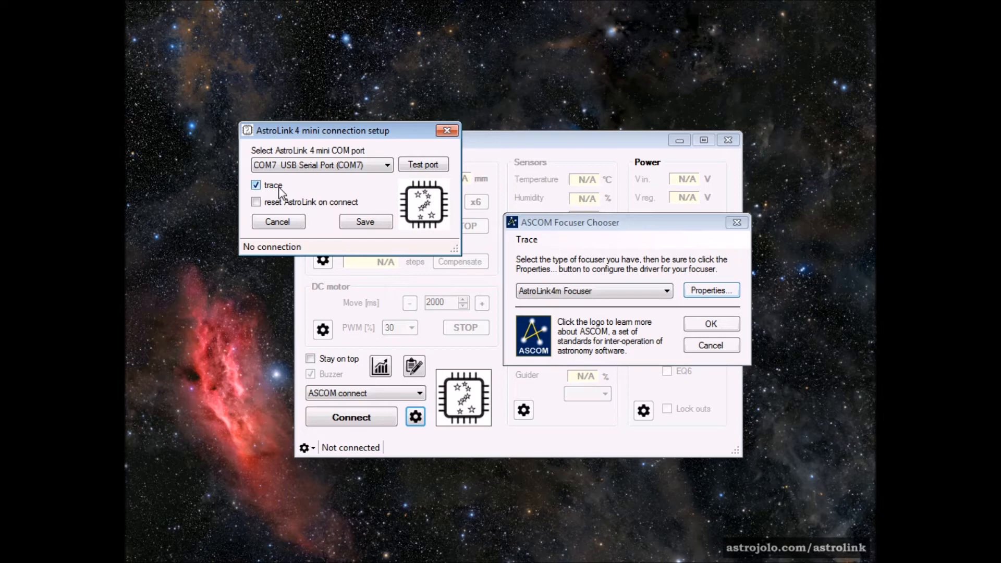
click(377, 166)
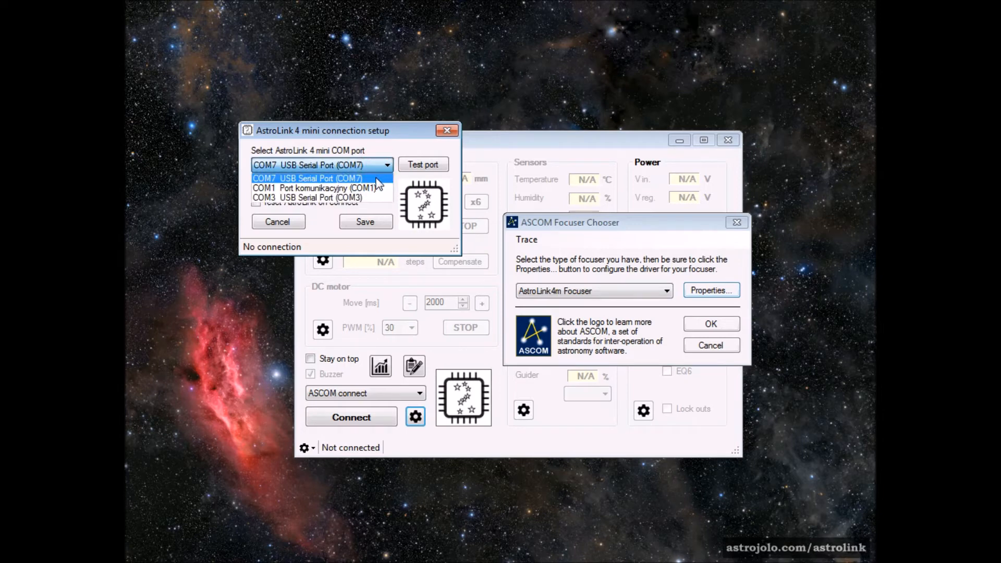
click(376, 178)
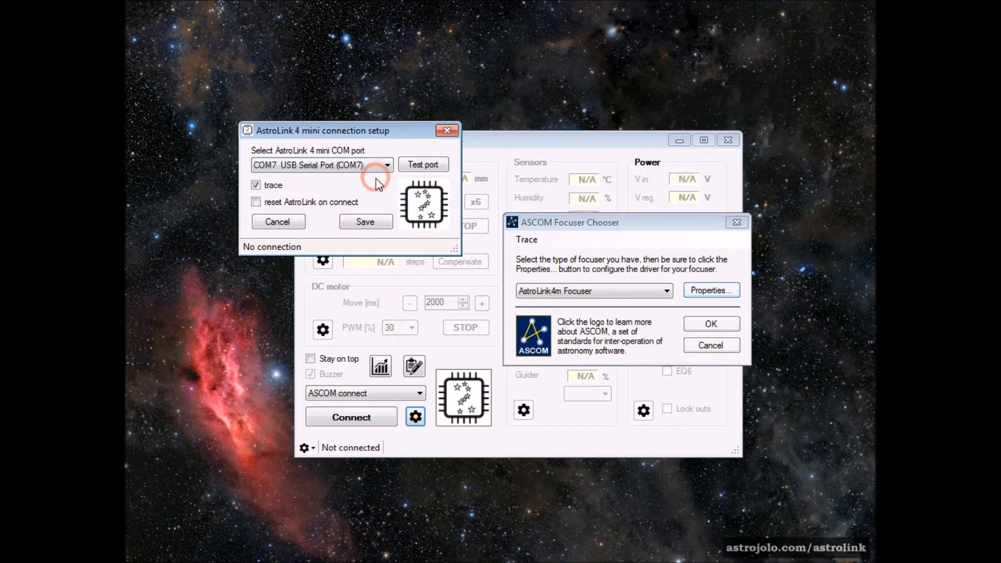
click(414, 167)
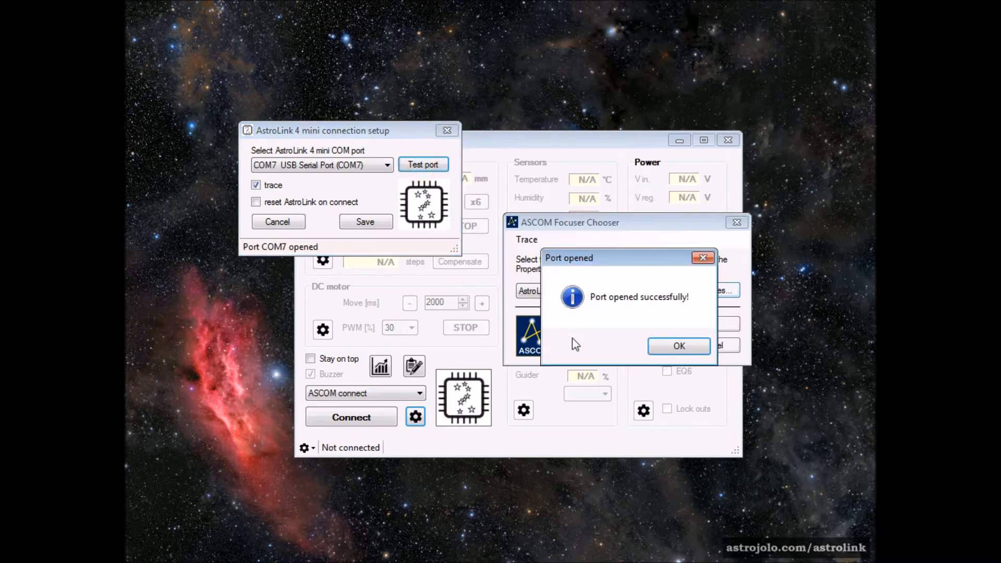
click(677, 349)
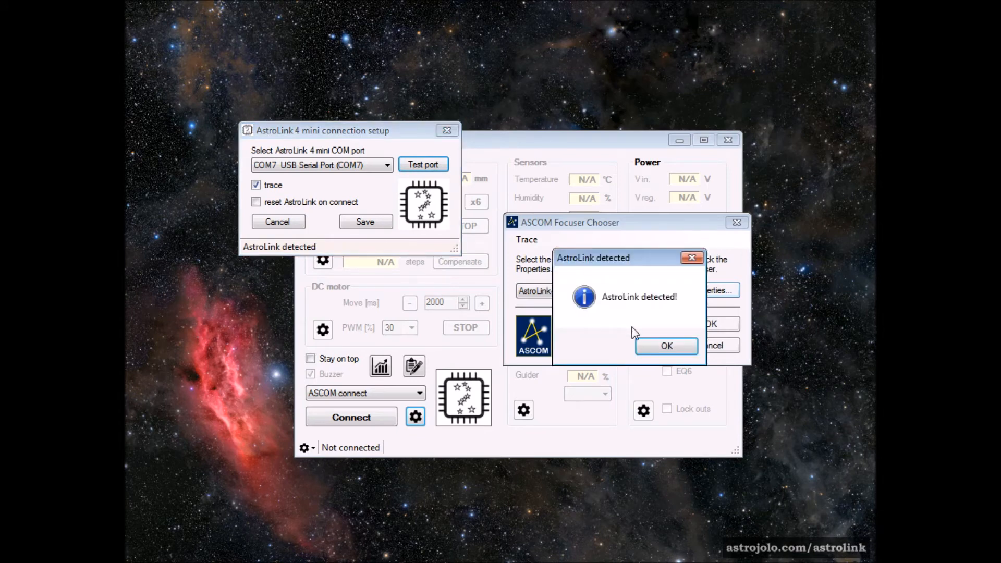
click(666, 348)
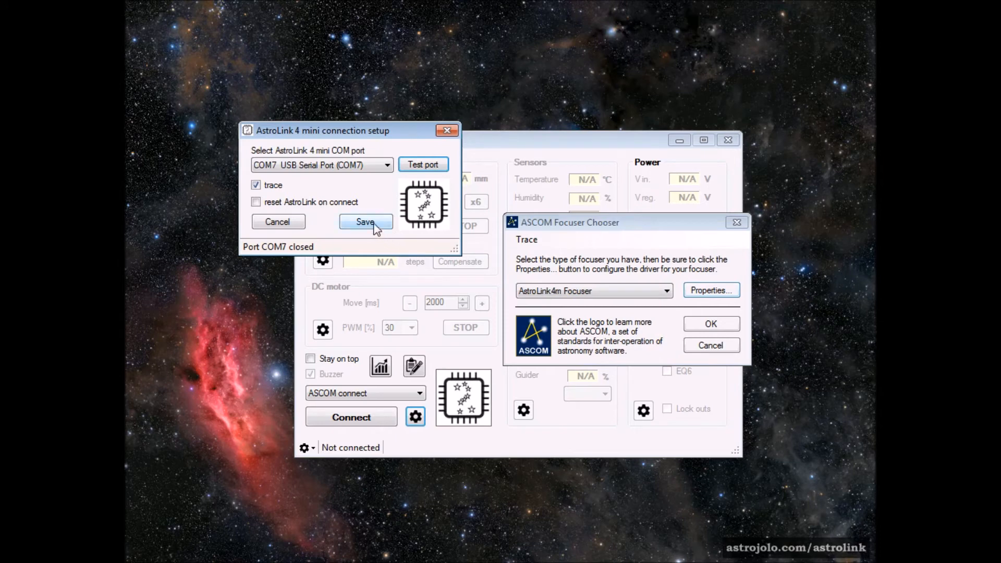
click(375, 224)
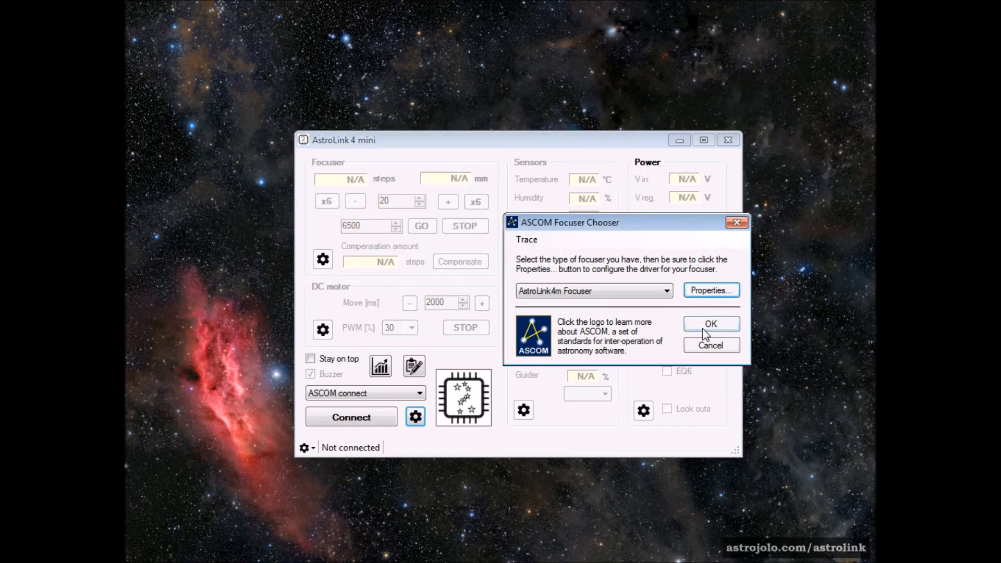
Try toggling the Serial Trace option in the ASCOM Focuser Chooser on and off
click(526, 240)
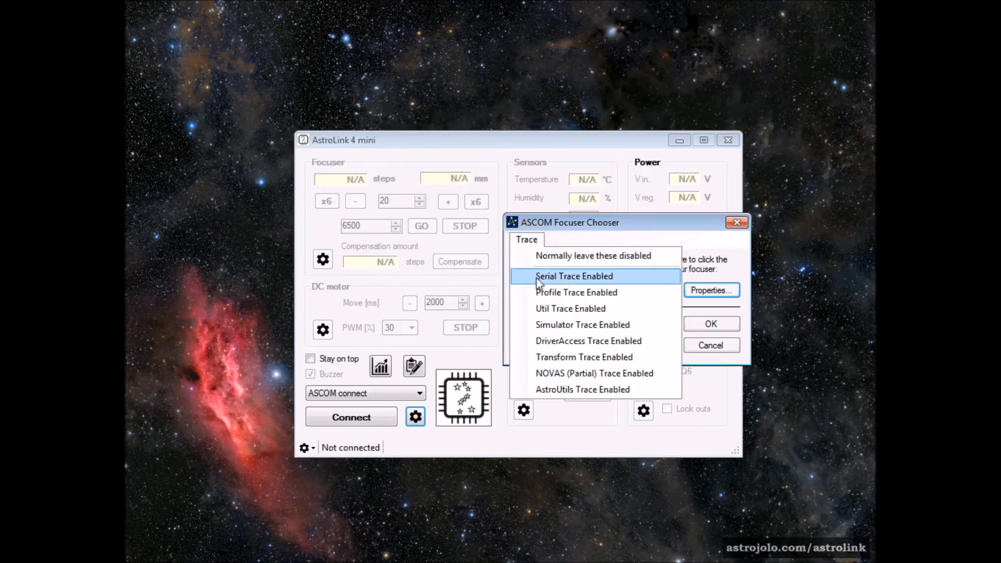
click(573, 280)
click(528, 239)
click(561, 277)
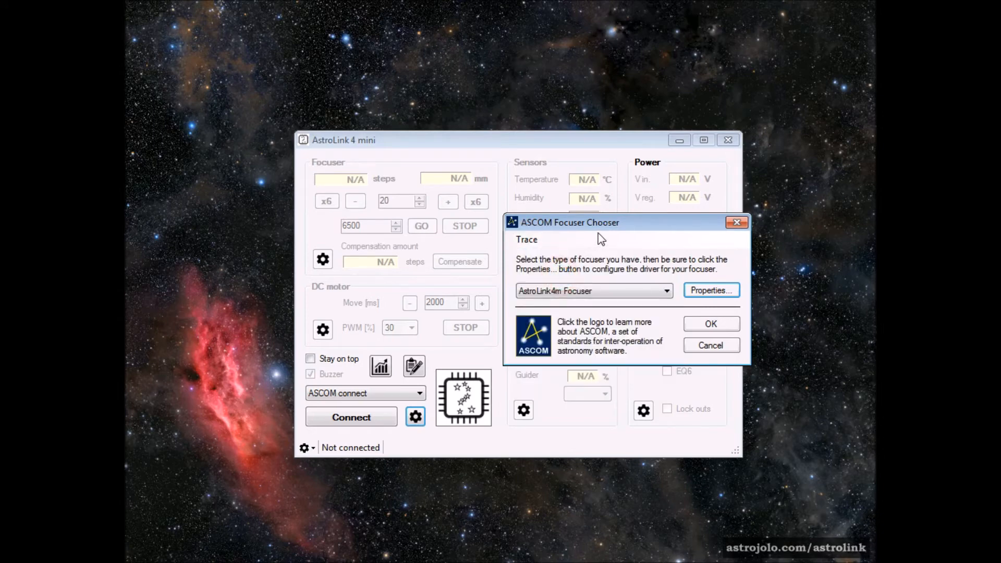
Accept the focuser driver and connect to the device through ASCOM, checking the software and firmware version information
click(717, 323)
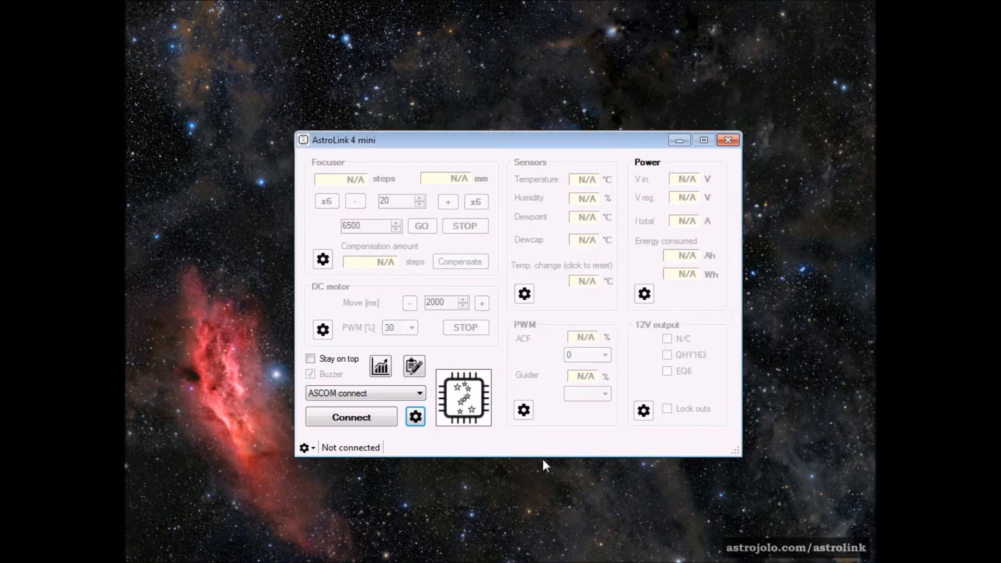
click(386, 419)
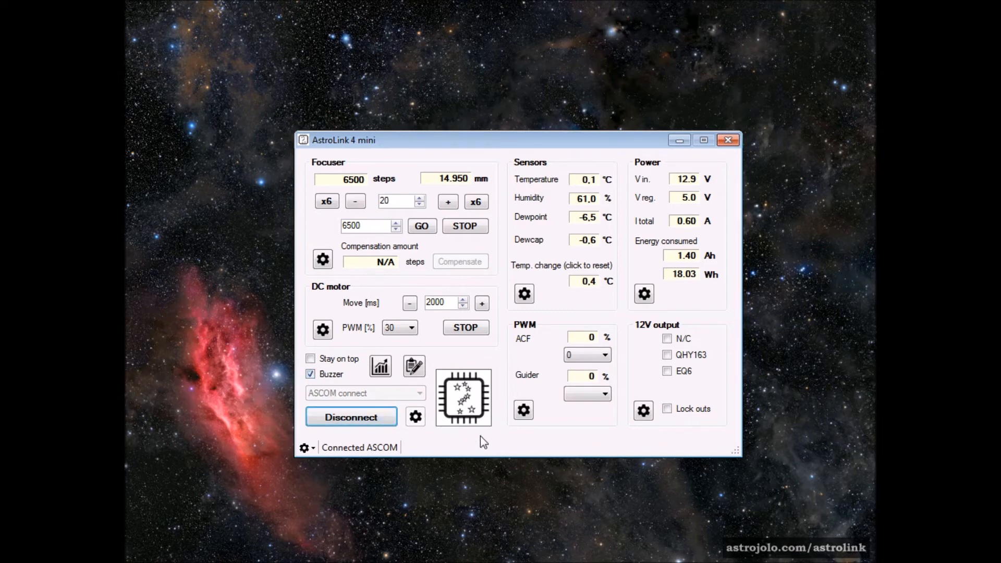
click(466, 404)
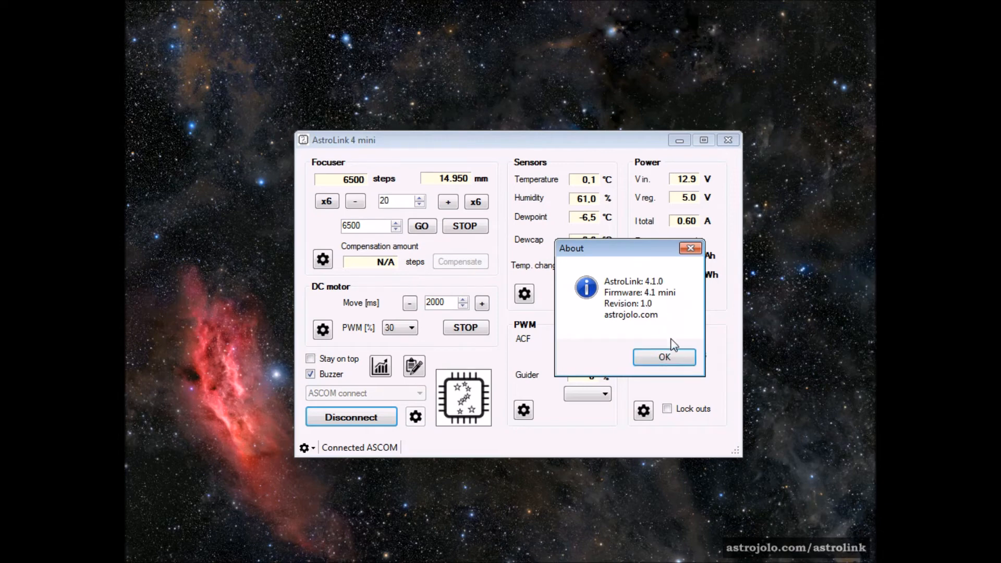
click(670, 356)
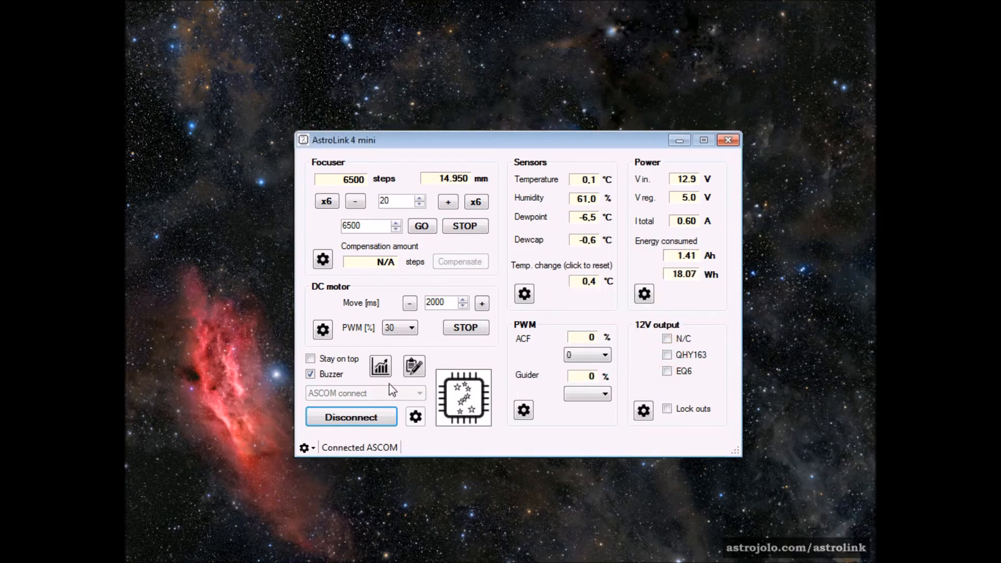
Try the Stay on top option against the File Explorer window, turn it off and minimize that window
click(338, 360)
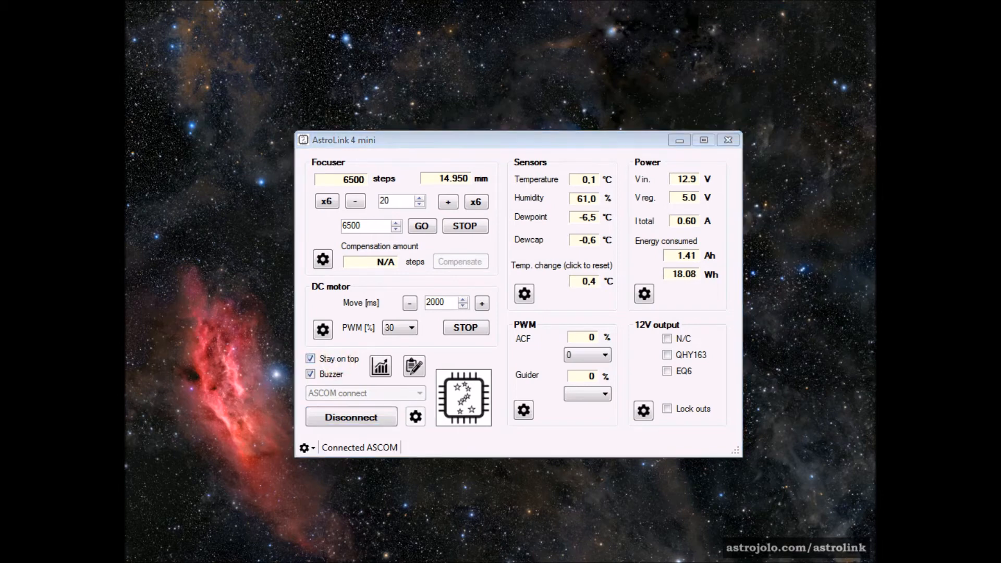
key(alt+Tab)
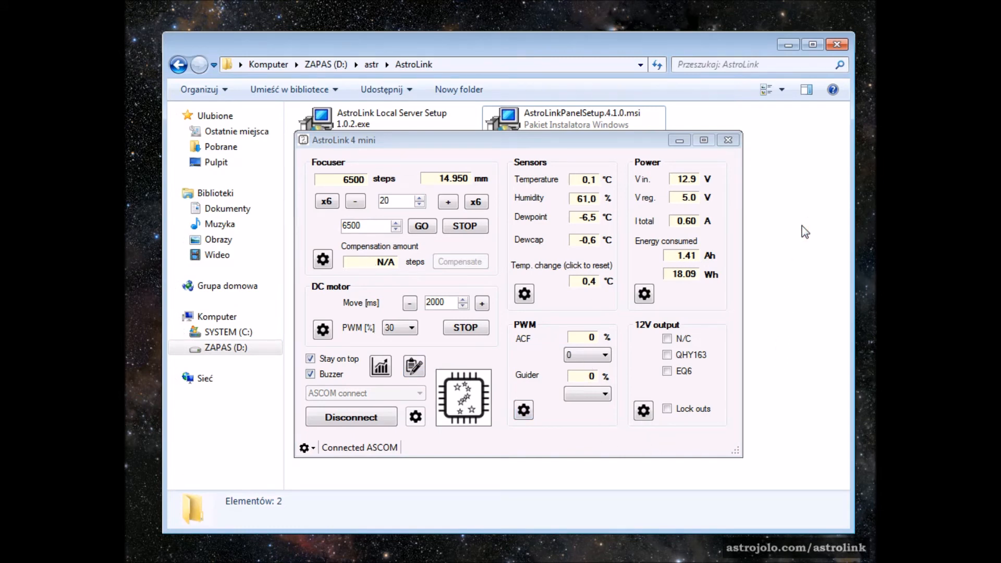
click(322, 359)
click(807, 300)
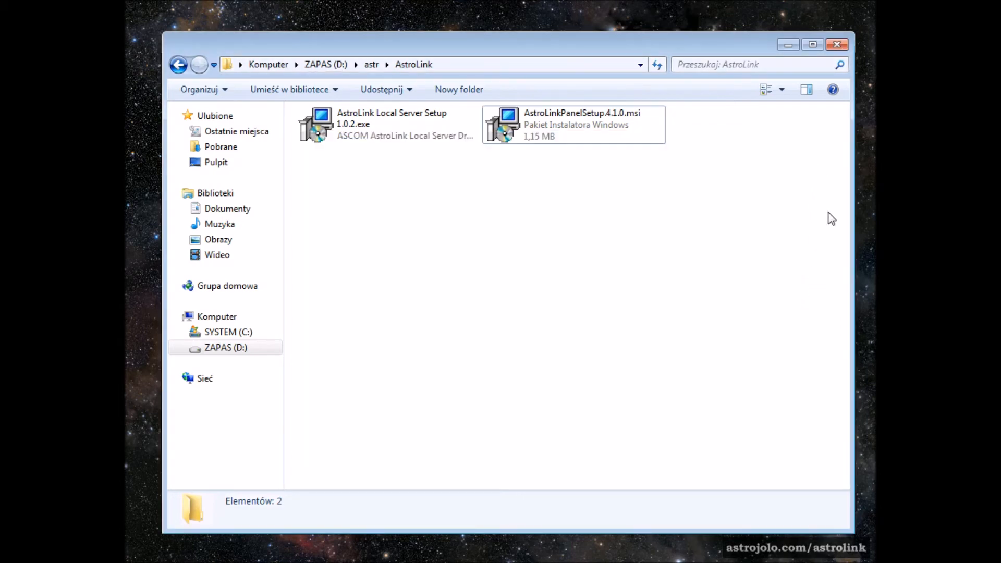
click(788, 45)
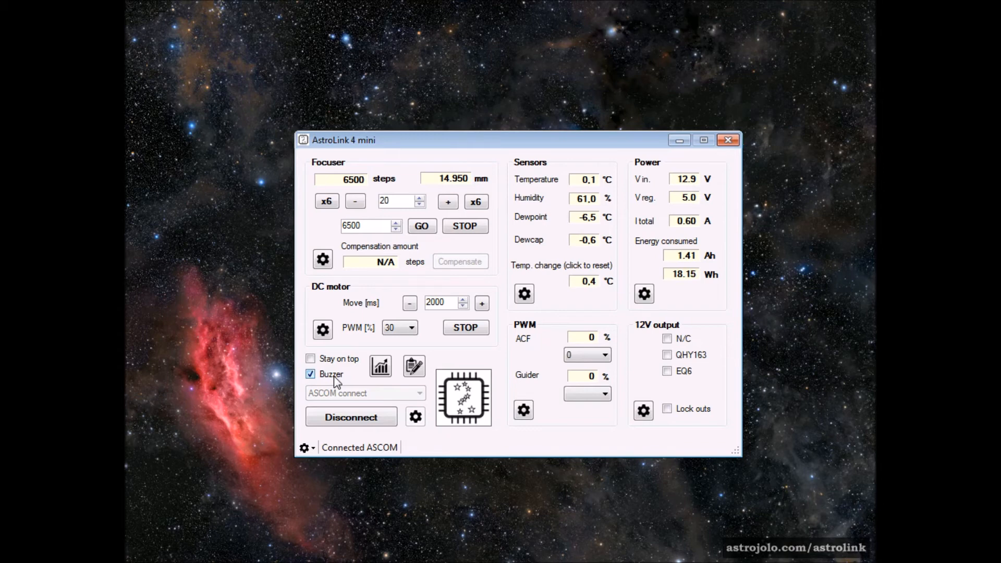
View the camera gain/offset entries in the Notes window, reopen the notes once and close them
click(418, 371)
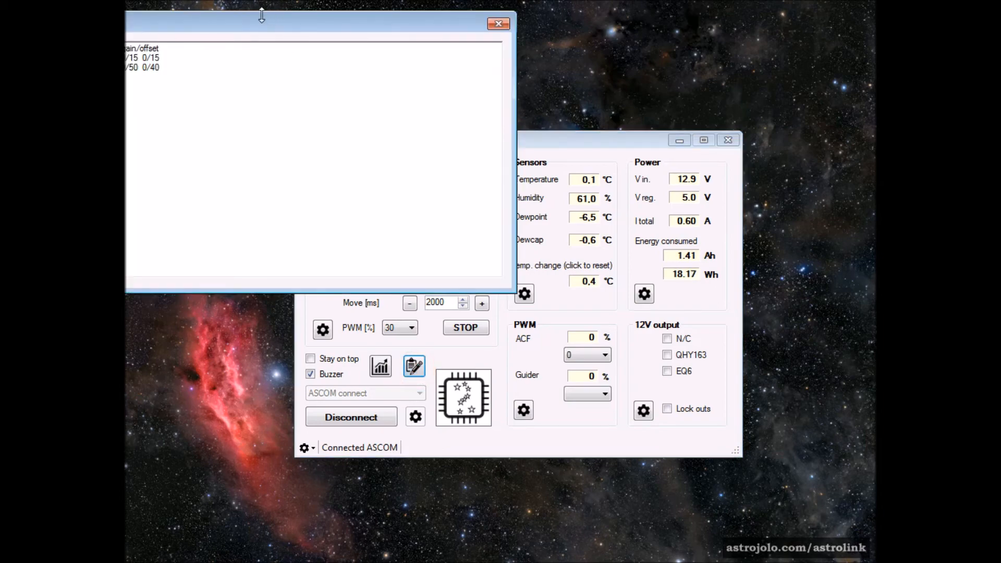
drag(255, 24, 369, 93)
click(364, 153)
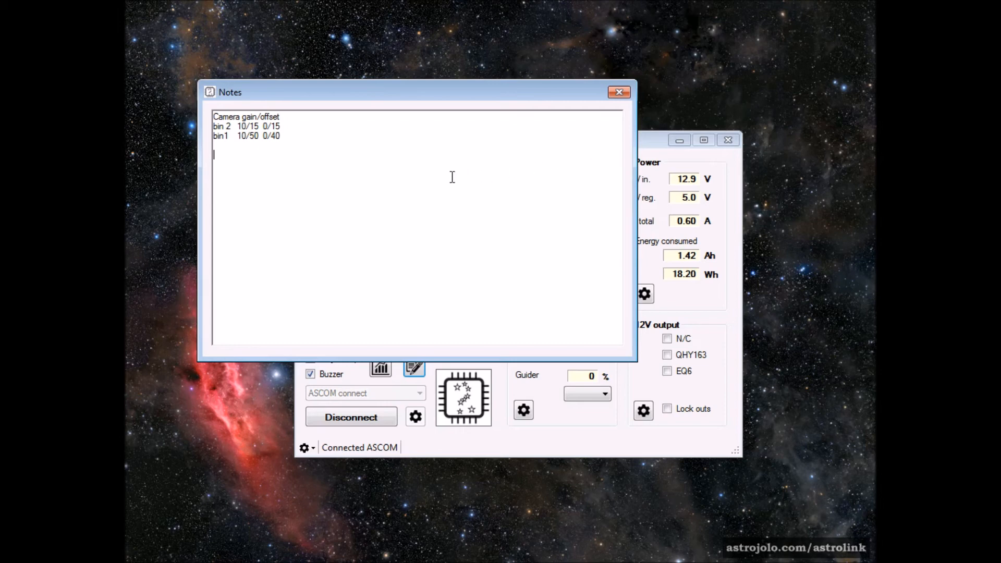
click(619, 93)
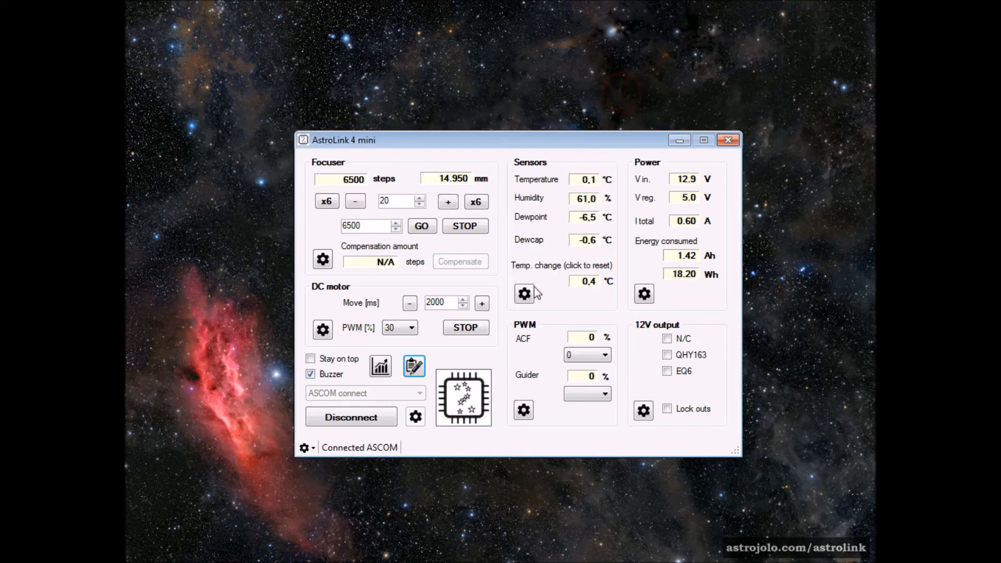
click(415, 366)
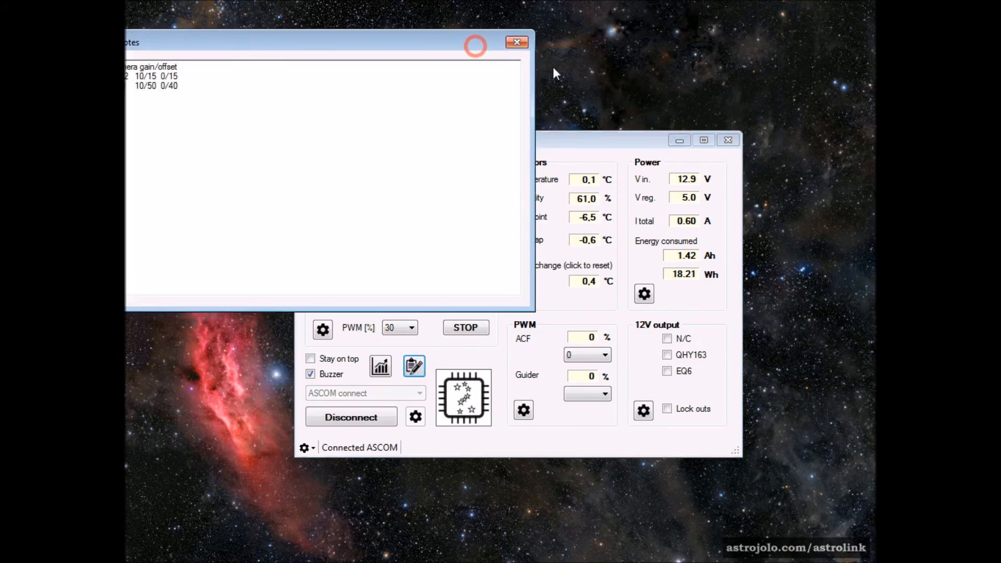
drag(493, 39, 542, 63)
click(594, 63)
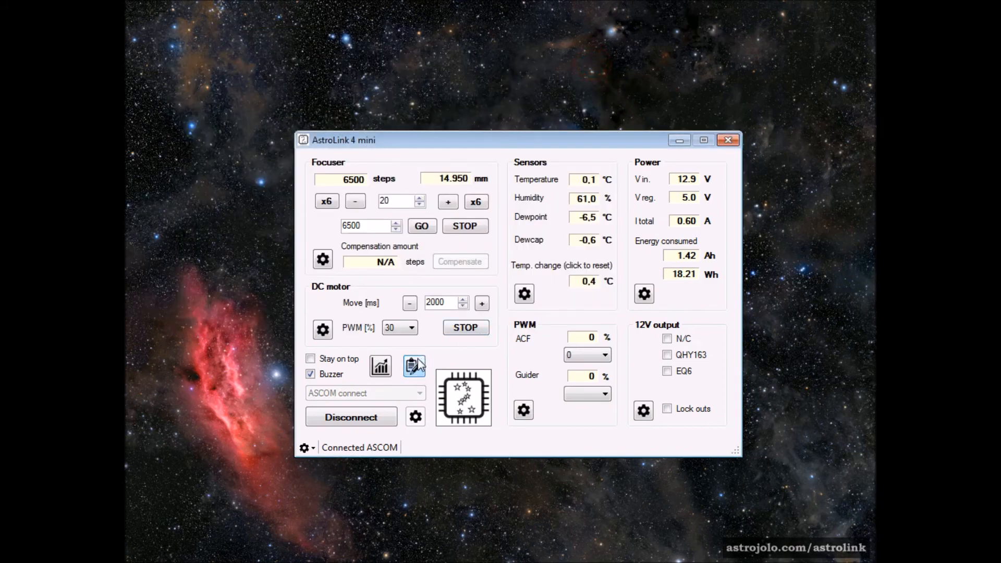
Open the AstroLink chart, inspect the temperature and focuser readings at several times, and view the available chart options
click(381, 367)
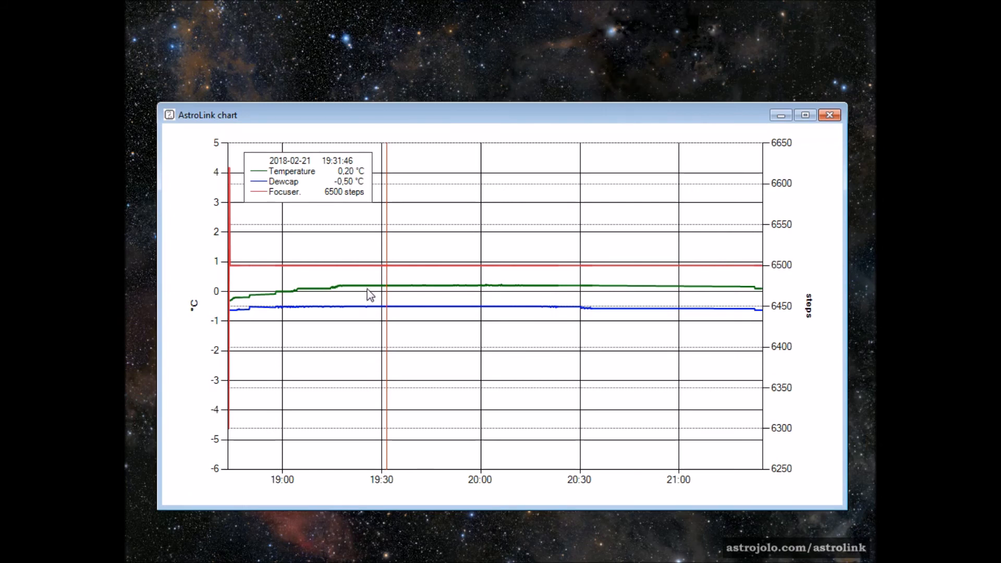
click(411, 275)
click(511, 277)
click(579, 277)
right_click(497, 276)
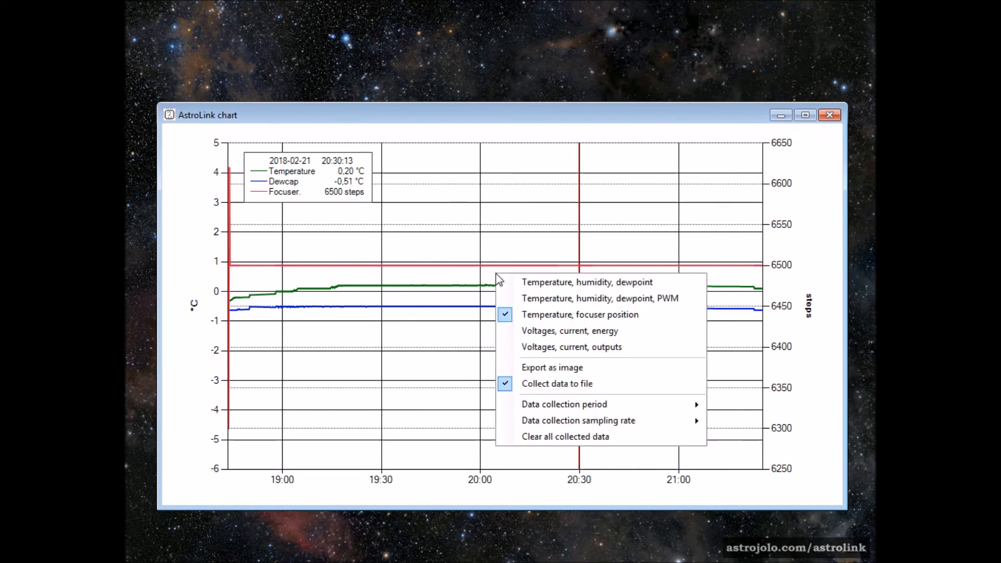
click(692, 211)
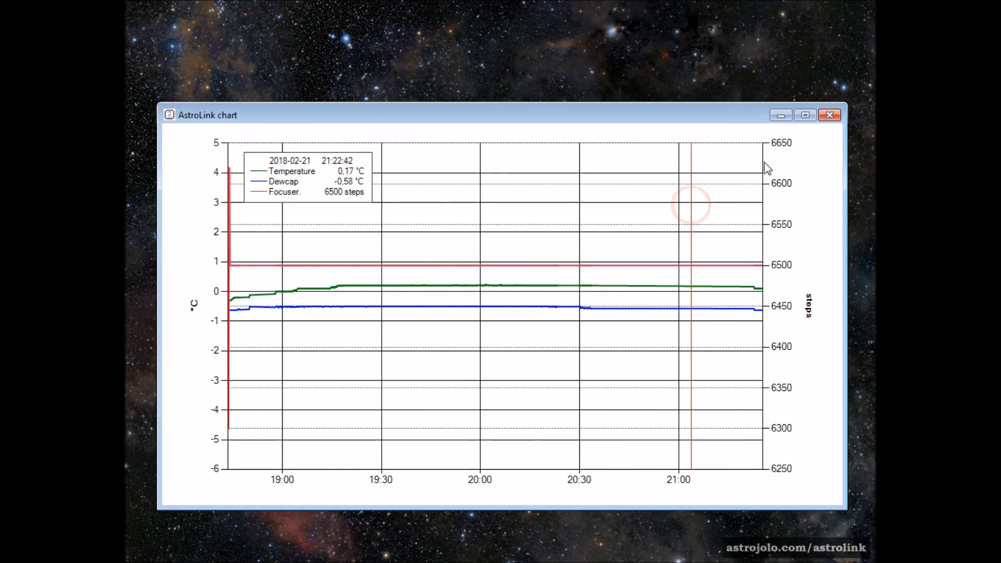
Close the AstroLink chart, view the temperature and focuser position data in the Compensation calculator and close it
click(829, 115)
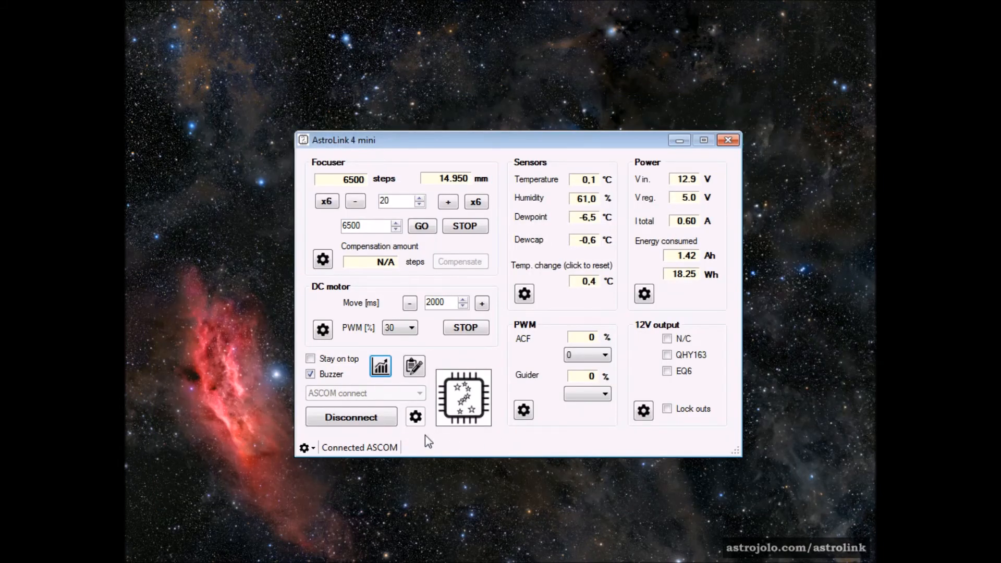
click(310, 448)
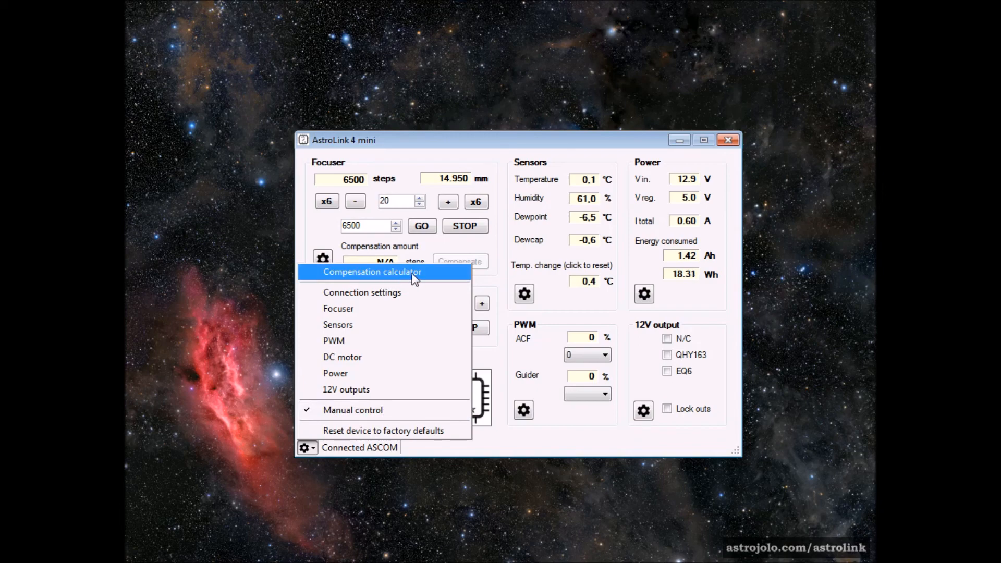
click(386, 277)
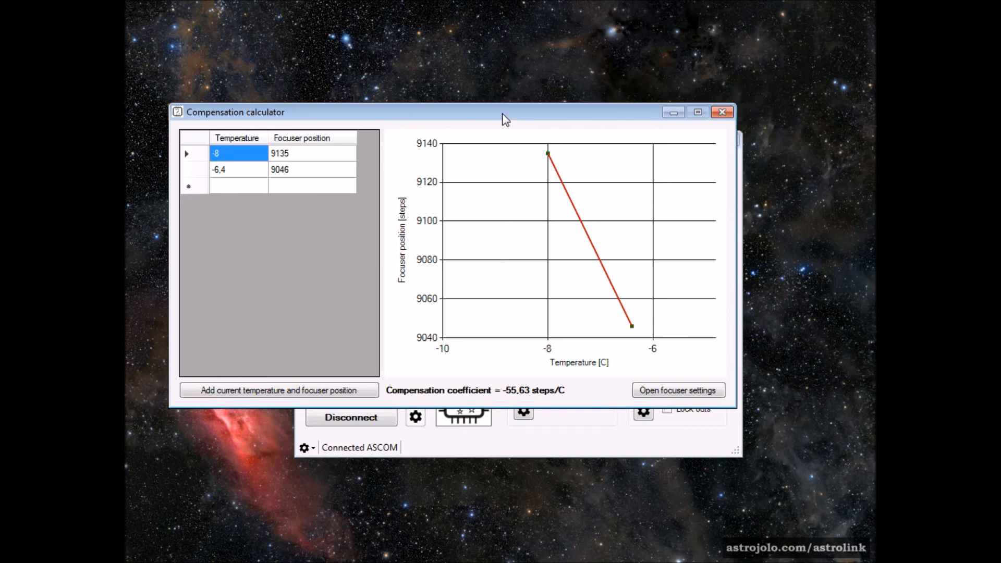
click(721, 114)
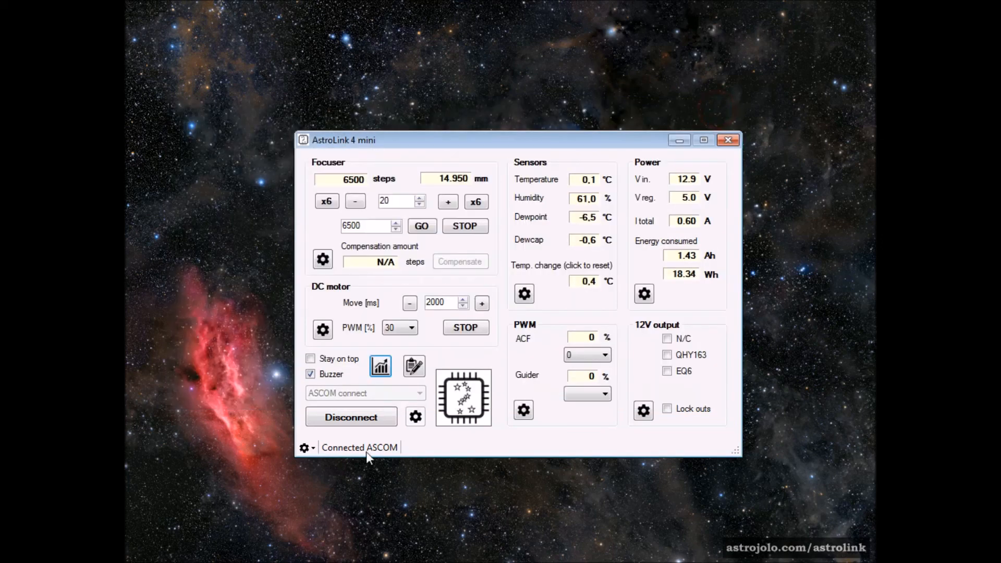
Review the available device settings entries without choosing one, and disconnect the AstroLink panel, confirming the disconnection
click(307, 447)
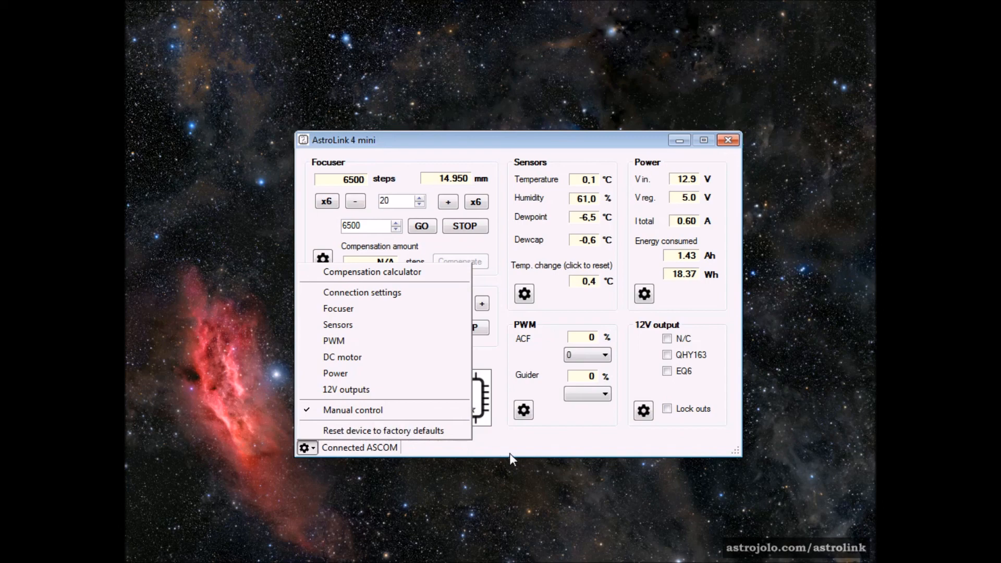
click(524, 450)
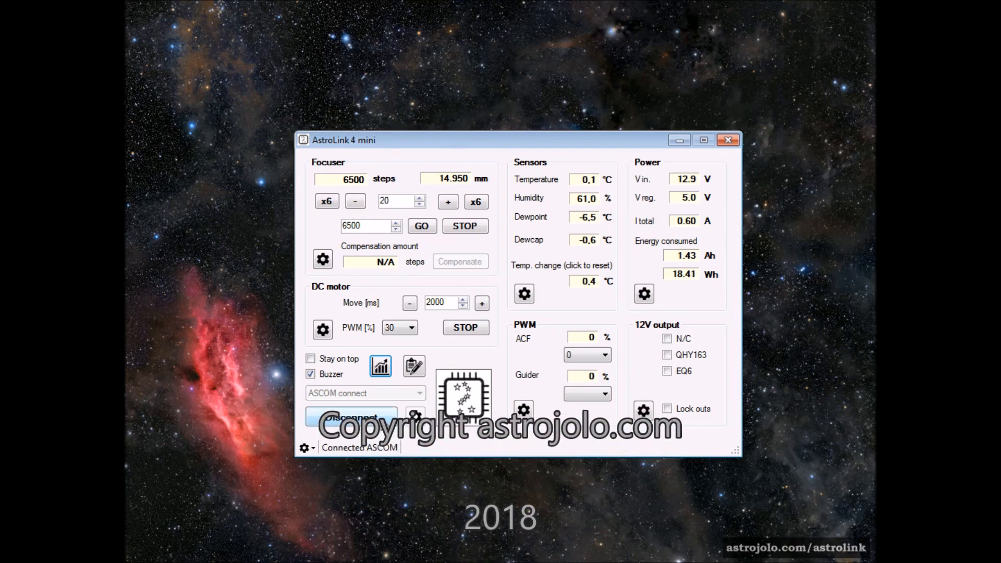
click(382, 418)
click(609, 347)
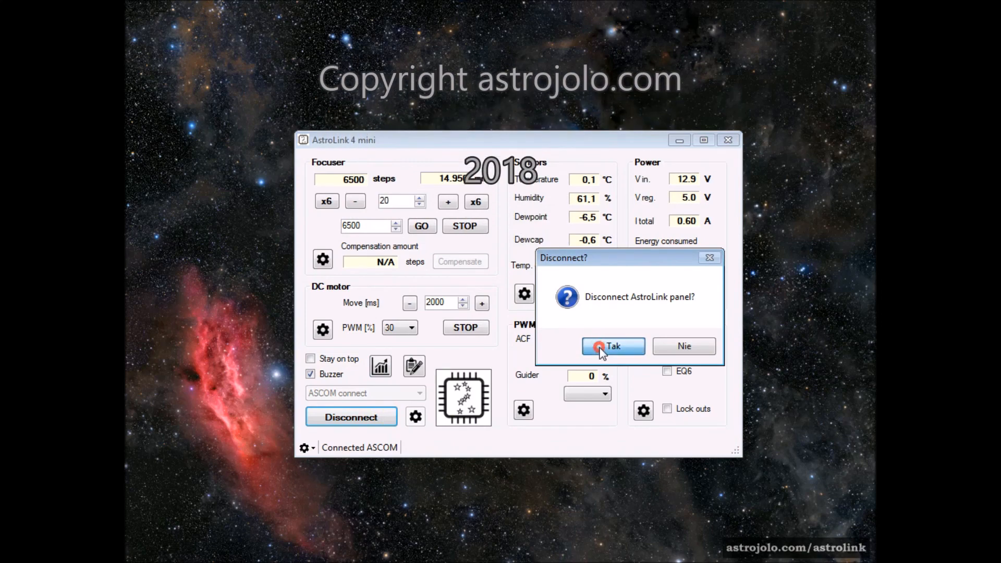